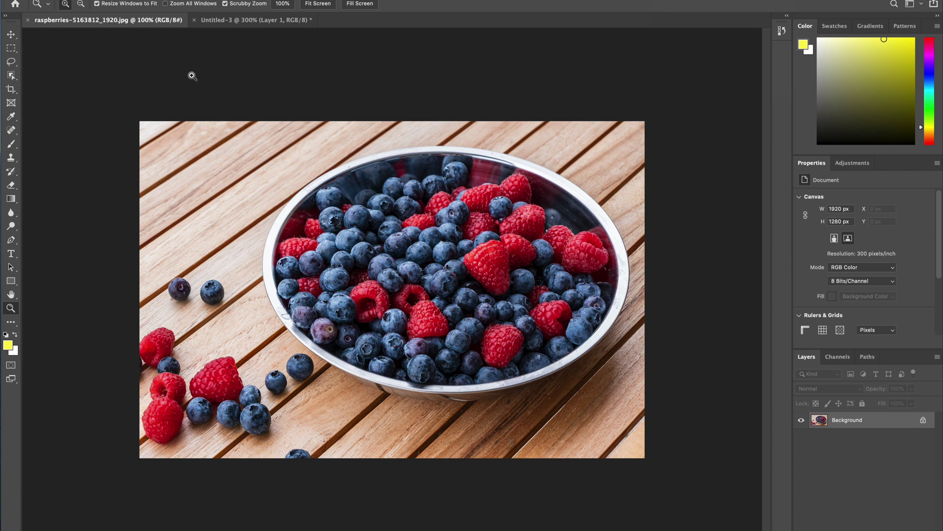
- Open the Image Size dialog and turn off Resample so the 1920 × 1280 pixels stay fixed
{"action": "left_click", "coordinate": [130, 0]}
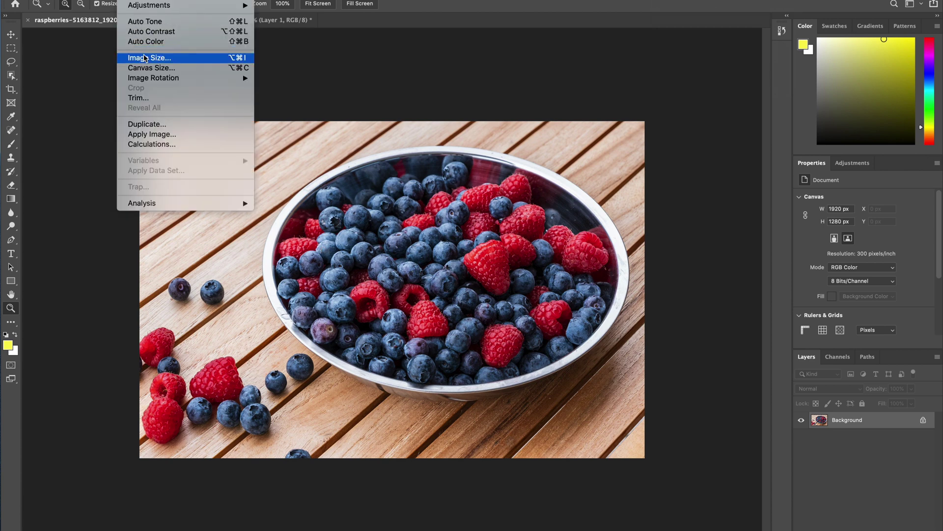
{"action": "left_click", "coordinate": [162, 57]}
{"action": "left_click_drag", "start_coordinate": [435, 69], "coordinate": [459, 95]}
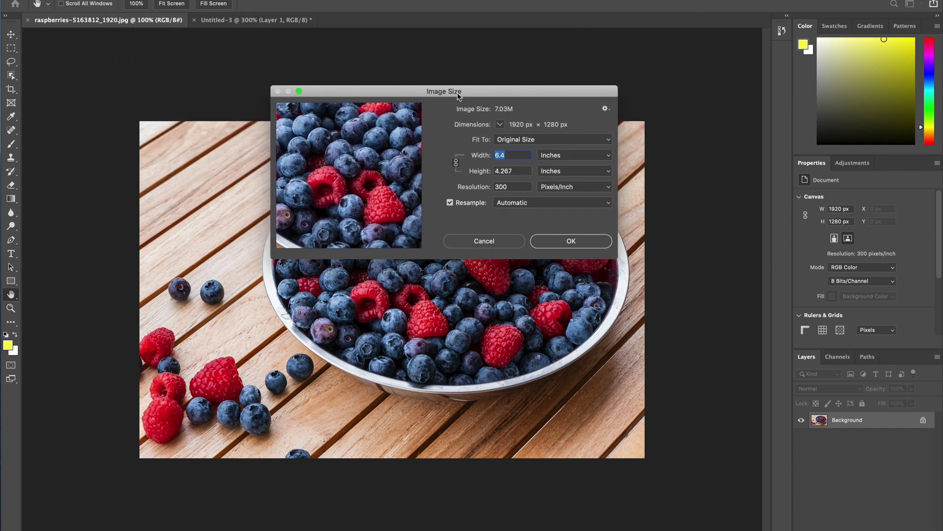
{"action": "left_click", "coordinate": [451, 202]}
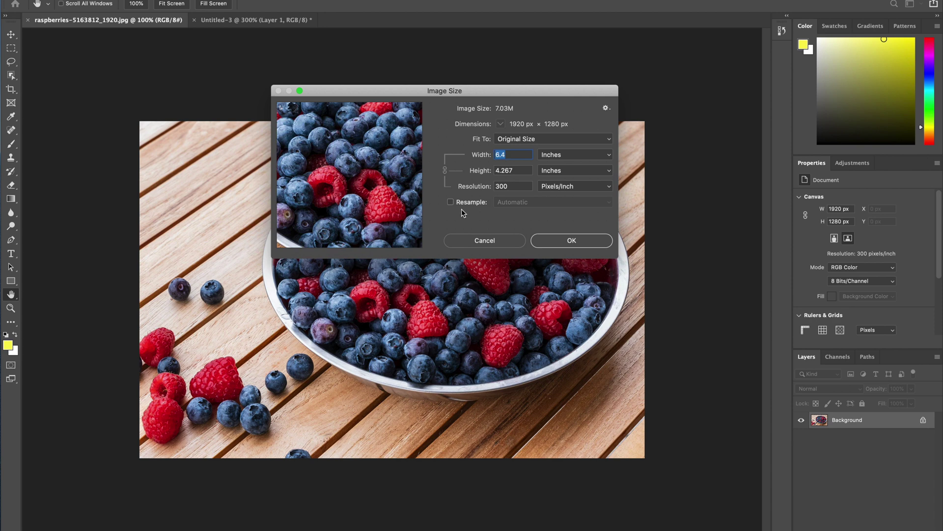
- Set Resolution to 72 pixels/inch and apply it, giving a 26.667 × 17.778 inch print size
{"action": "left_click", "coordinate": [517, 171]}
{"action": "left_click", "coordinate": [501, 186]}
{"action": "type", "text": "72"}
{"action": "type", "text": "500"}
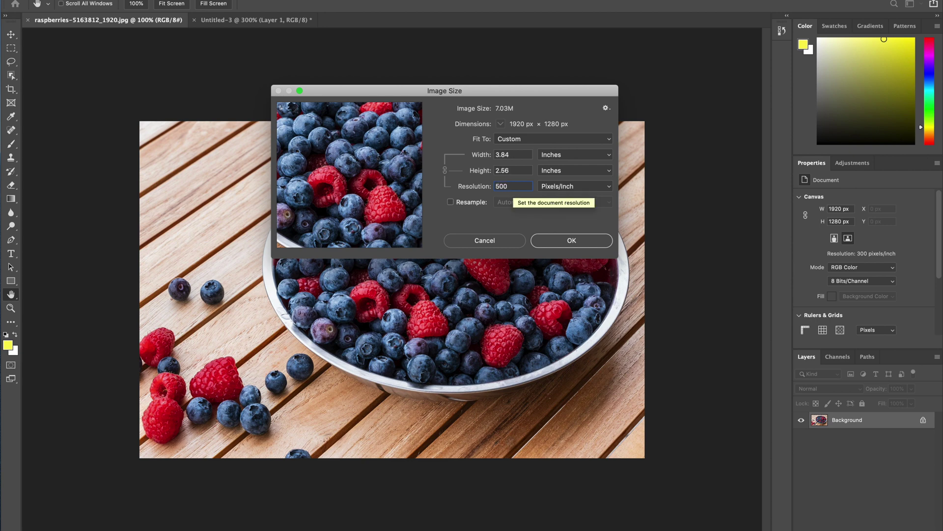
{"action": "double_click", "coordinate": [509, 170]}
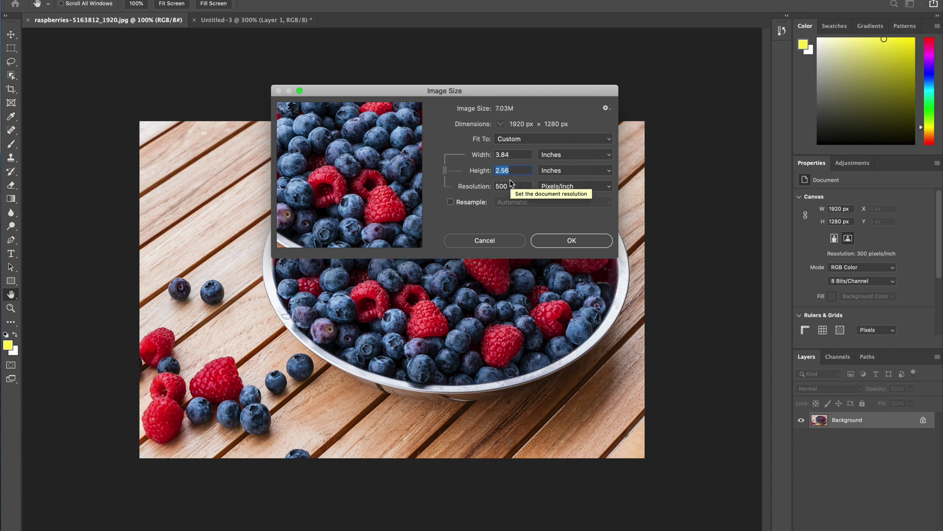
{"action": "double_click", "coordinate": [510, 185]}
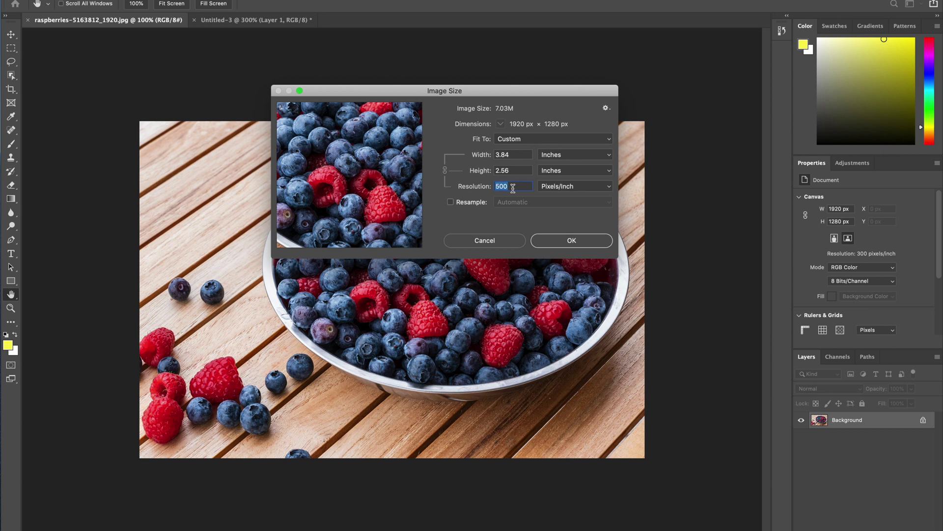
{"action": "type", "text": "72"}
{"action": "left_click", "coordinate": [516, 156]}
{"action": "left_click", "coordinate": [516, 170]}
{"action": "left_click", "coordinate": [513, 186]}
{"action": "left_click", "coordinate": [563, 243]}
{"action": "key", "text": "z"}
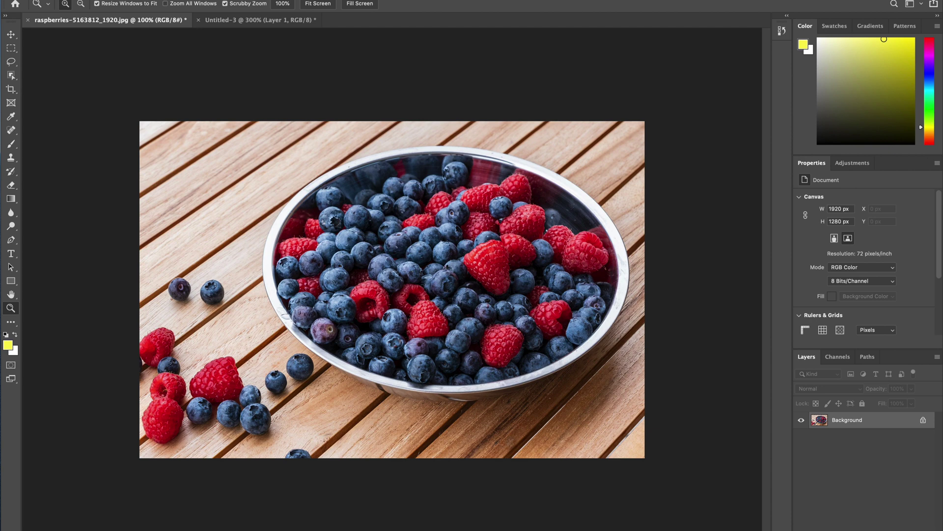
- Change the resolution to 400 pixels/inch, making the print size 4.8 × 3.2 inches
{"action": "left_click", "coordinate": [123, 0]}
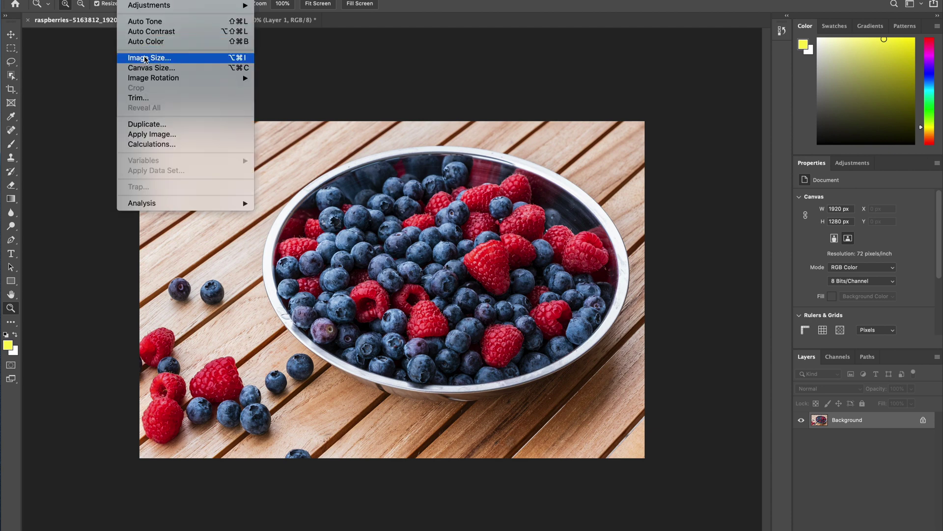
{"action": "left_click", "coordinate": [147, 58]}
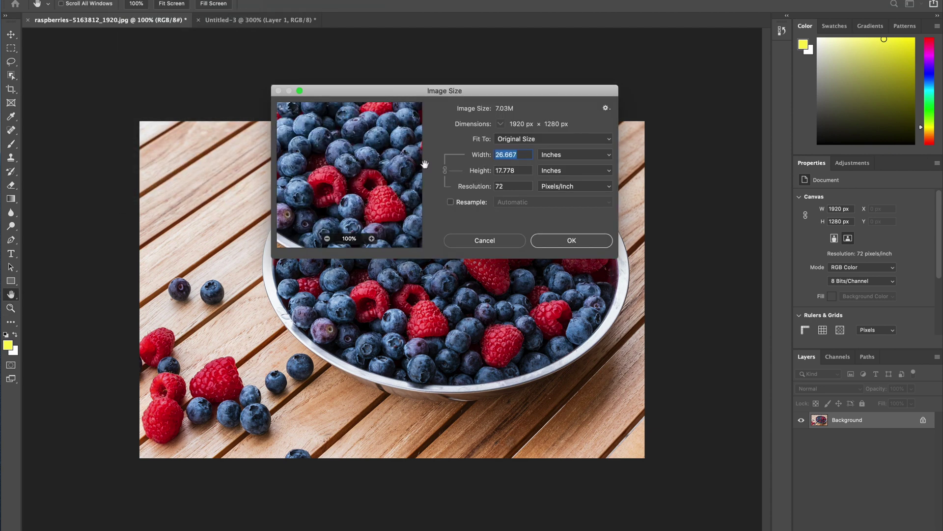
{"action": "double_click", "coordinate": [500, 186]}
{"action": "type", "text": "400"}
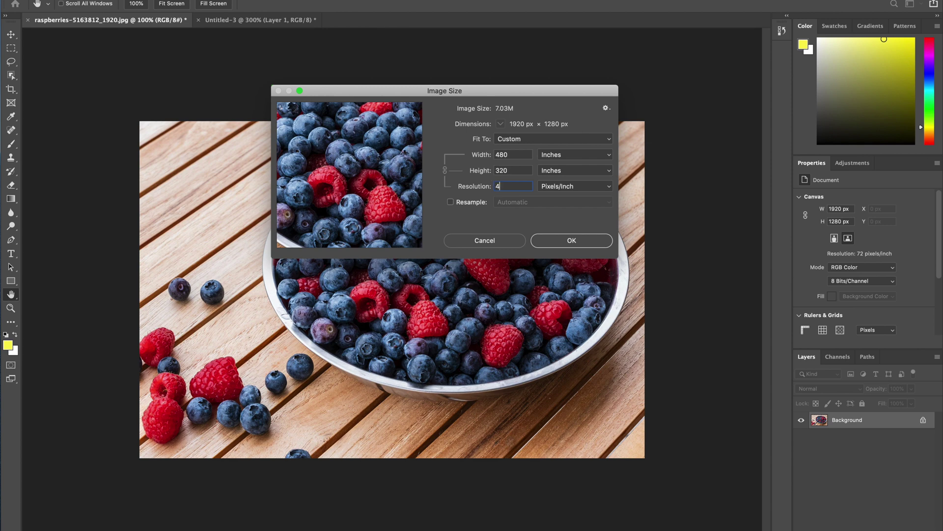
{"action": "left_click", "coordinate": [571, 240]}
{"action": "key", "text": "z"}
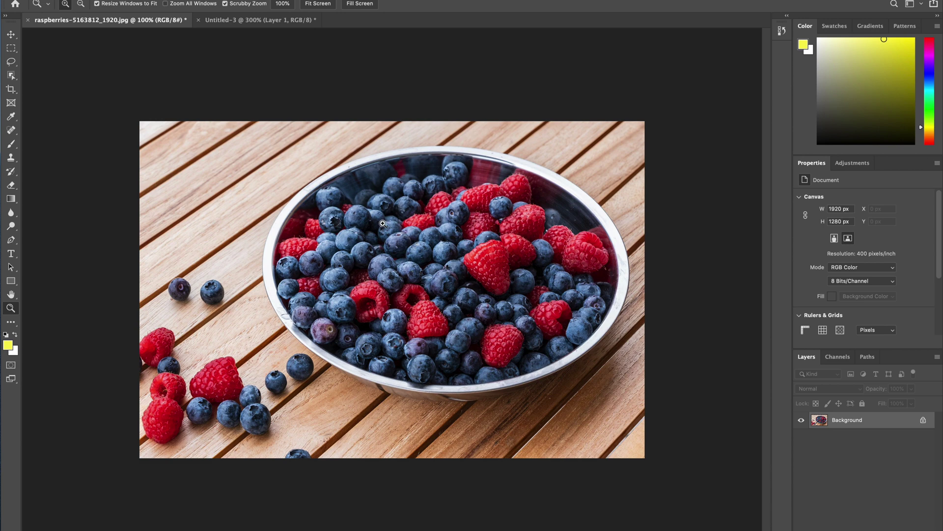
- Show rulers around the canvas and set the ruler units to Inches in Units & Rulers preferences
{"action": "key", "text": "ctrl+r"}
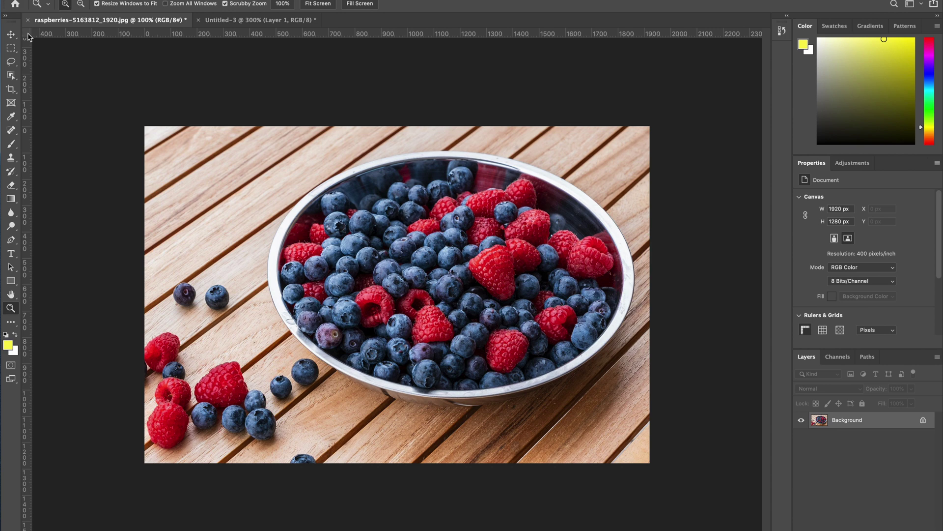
{"action": "left_click", "coordinate": [40, 0]}
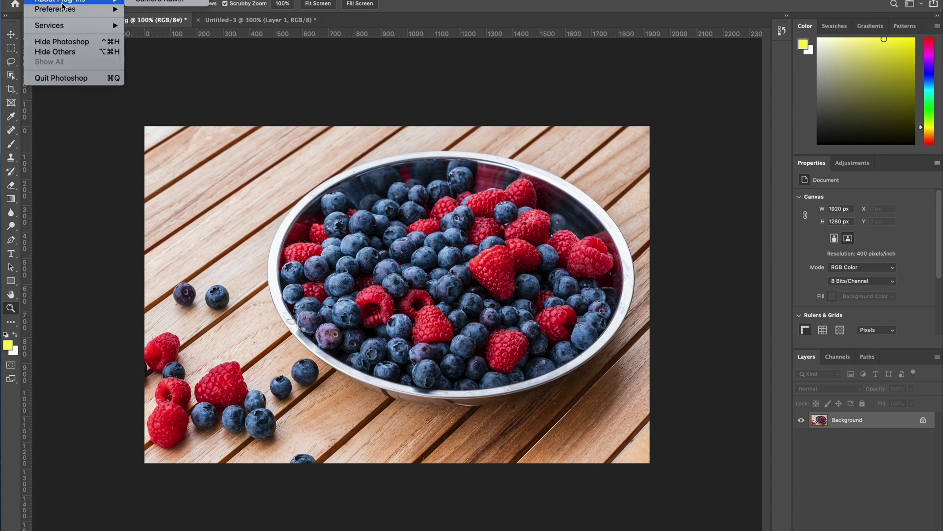
{"action": "mouse_move", "coordinate": [99, 9]}
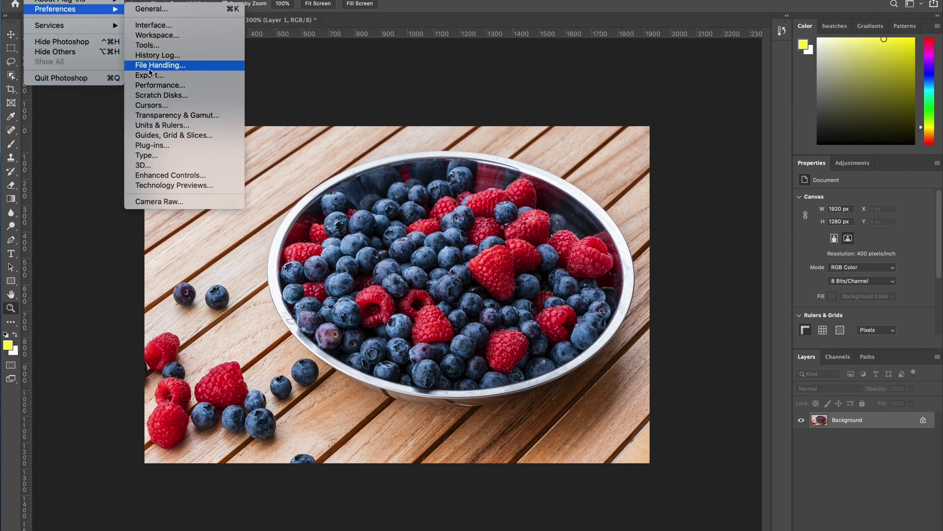
{"action": "left_click", "coordinate": [162, 135]}
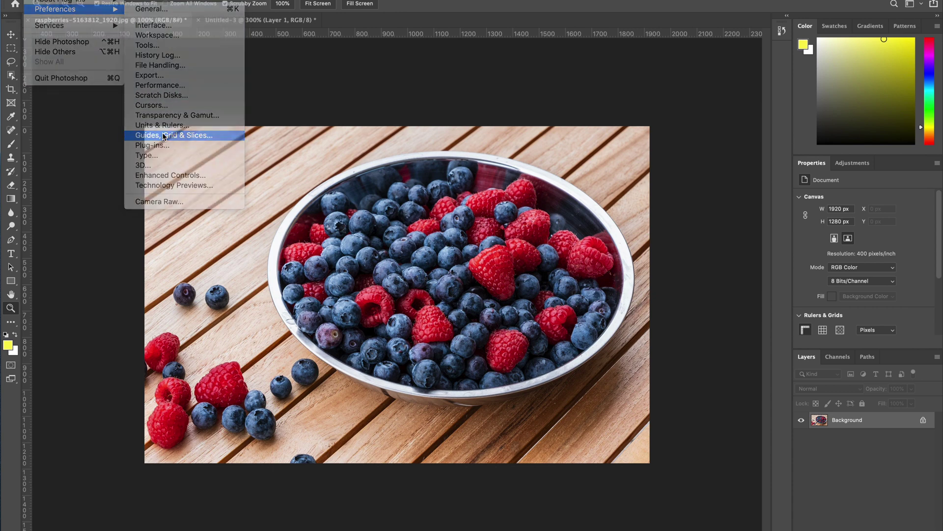
{"action": "left_click", "coordinate": [293, 238]}
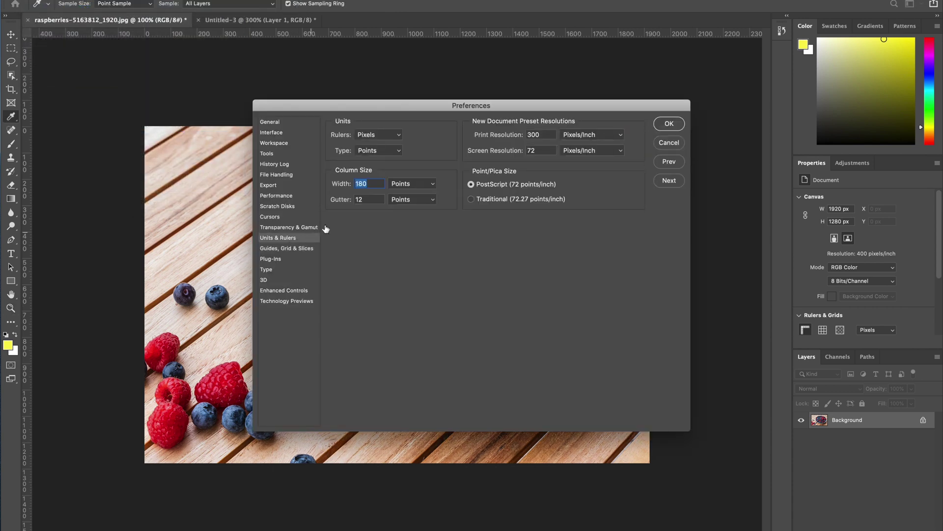
{"action": "left_click", "coordinate": [380, 137]}
{"action": "left_click", "coordinate": [377, 143]}
{"action": "left_click", "coordinate": [669, 124]}
{"action": "key", "text": "z"}
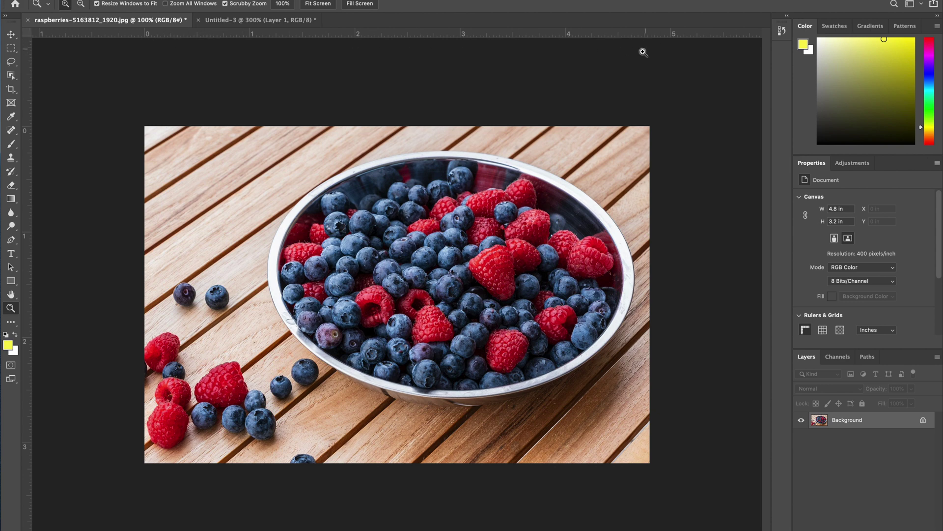
{"action": "left_click", "coordinate": [183, 0]}
- Set the resolution back to 72 pixels/inch without resampling
{"action": "mouse_move", "coordinate": [128, 0]}
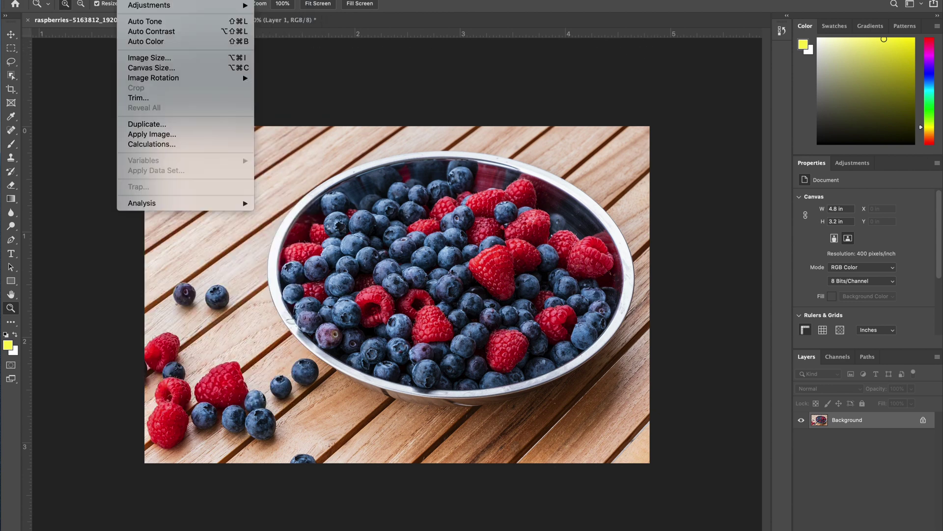
{"action": "left_click", "coordinate": [135, 58]}
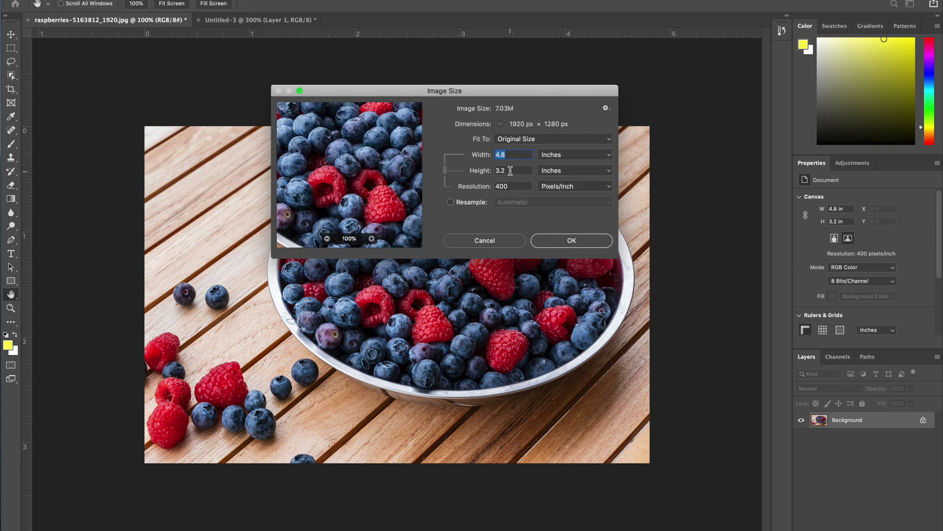
{"action": "double_click", "coordinate": [510, 185]}
{"action": "type", "text": "72"}
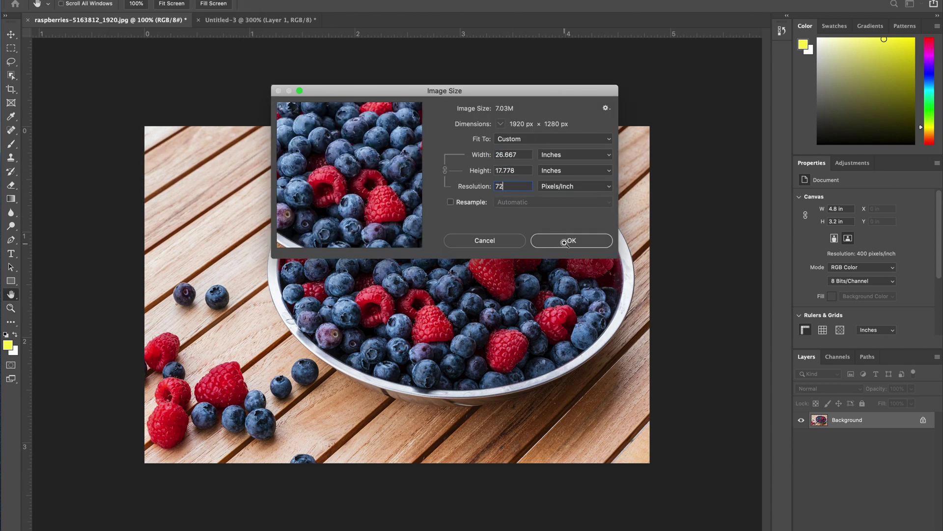
{"action": "left_click", "coordinate": [566, 240]}
{"action": "key", "text": "z"}
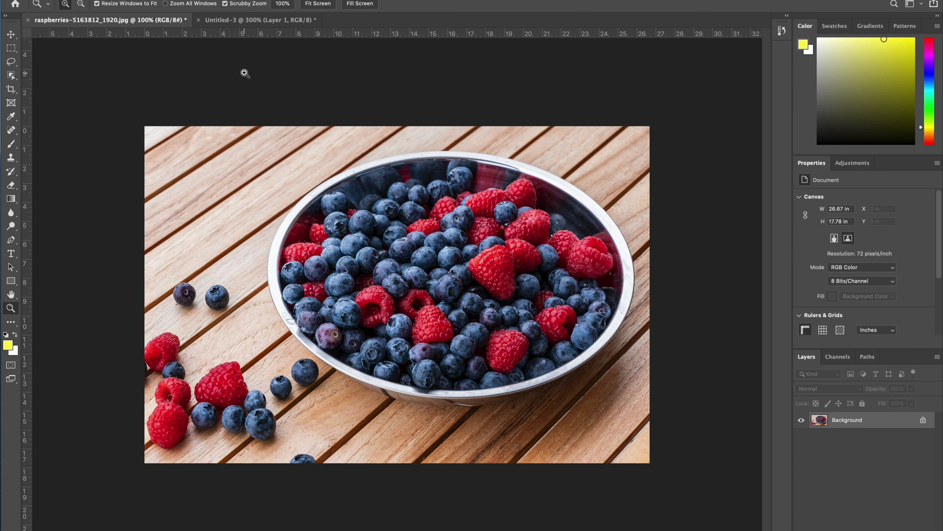
- Turn on Resample and set 300 pixels/inch, enlarging the photo to 8000 × 5333 px
{"action": "left_click", "coordinate": [130, 0]}
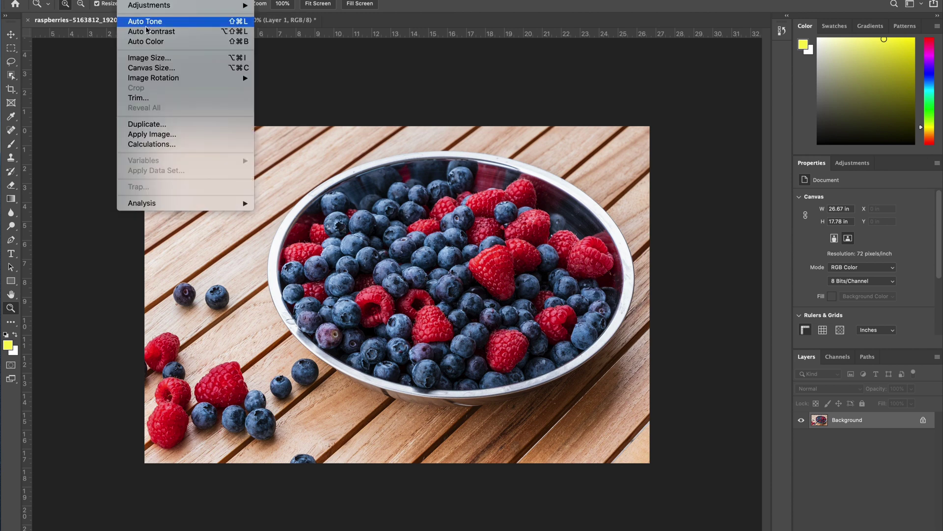
{"action": "left_click", "coordinate": [150, 57]}
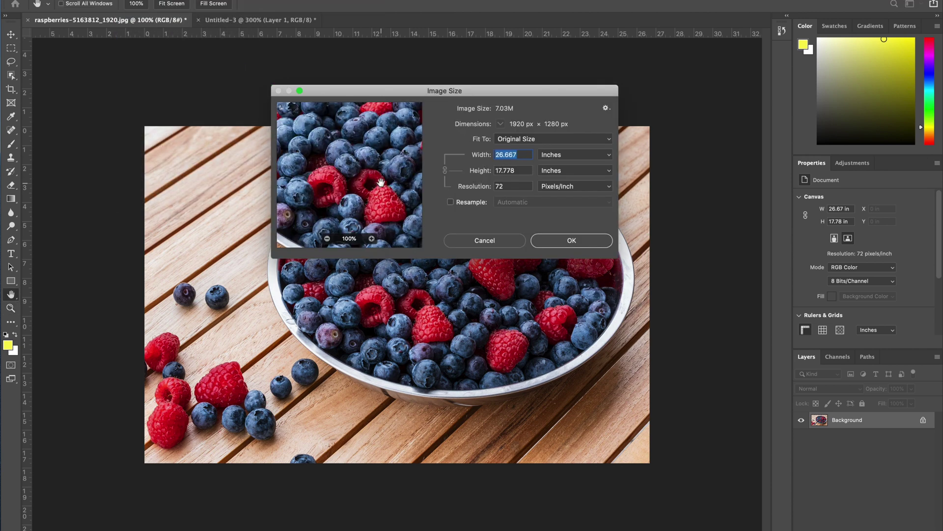
{"action": "left_click", "coordinate": [450, 202]}
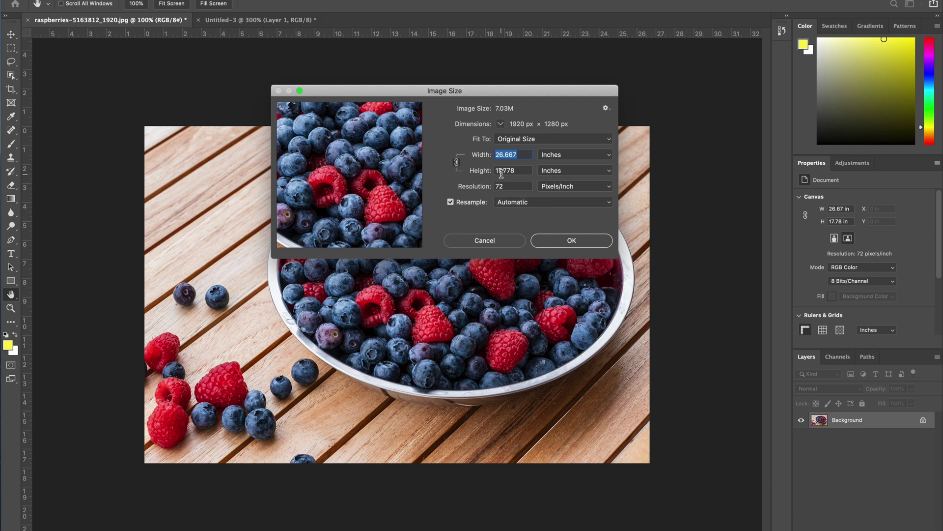
{"action": "double_click", "coordinate": [509, 186]}
{"action": "type", "text": "300"}
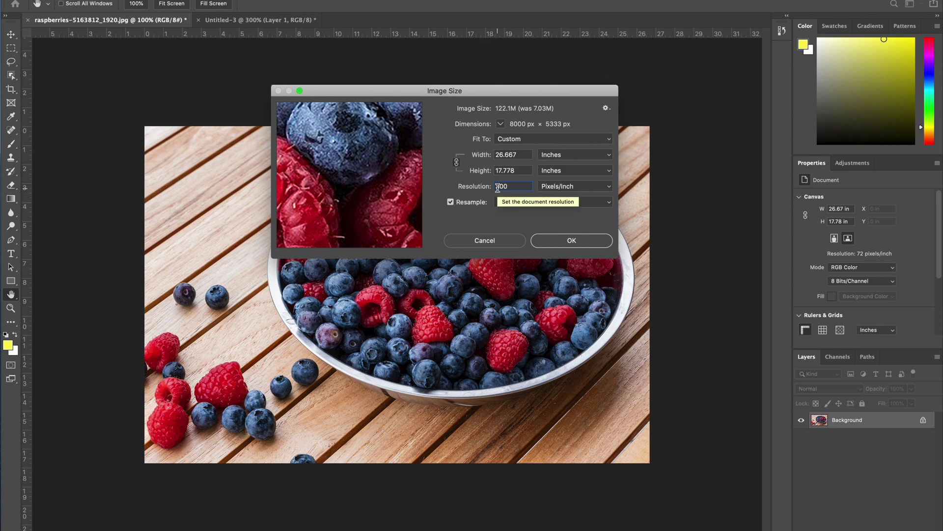
{"action": "left_click", "coordinate": [583, 243]}
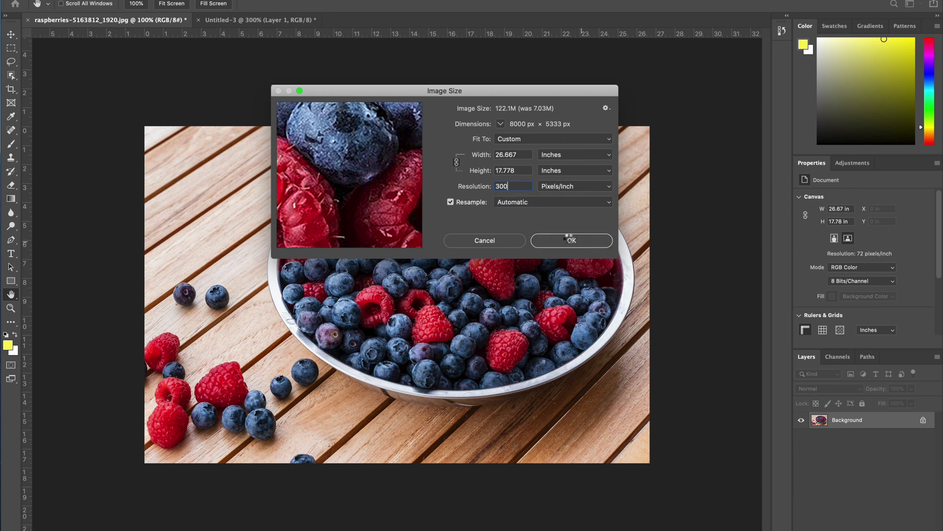
{"action": "key", "text": "z"}
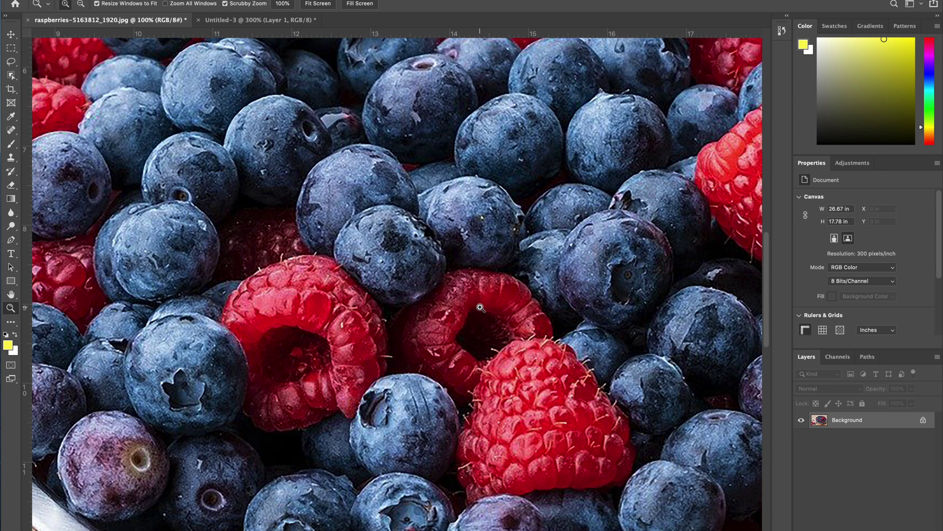
- Zoom in to inspect the enlarged berries' pixels, then undo the resample back to 72 pixels/inch
{"action": "left_click_drag", "start_coordinate": [516, 246], "coordinate": [278, 330]}
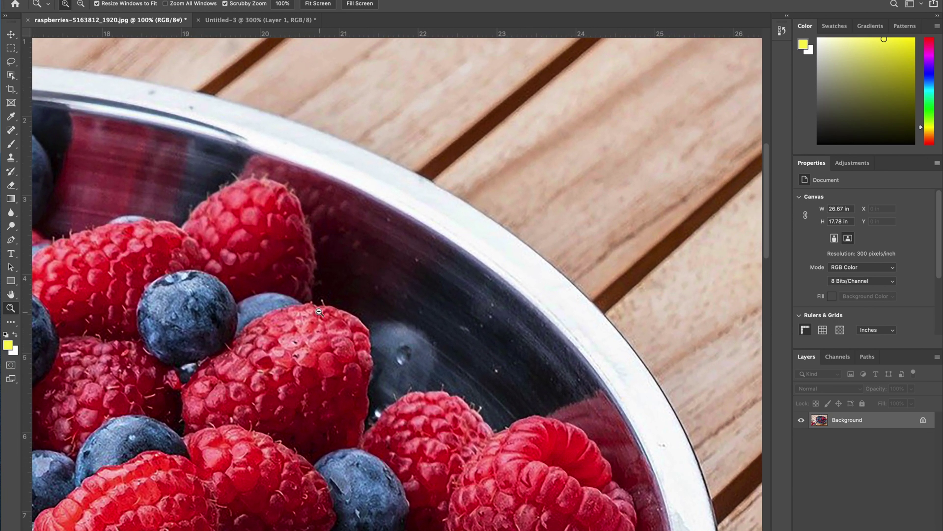
{"action": "left_click", "coordinate": [320, 311], "text": "alt"}
{"action": "left_click", "coordinate": [320, 311], "text": "alt"}
{"action": "left_click", "coordinate": [319, 311], "text": "alt"}
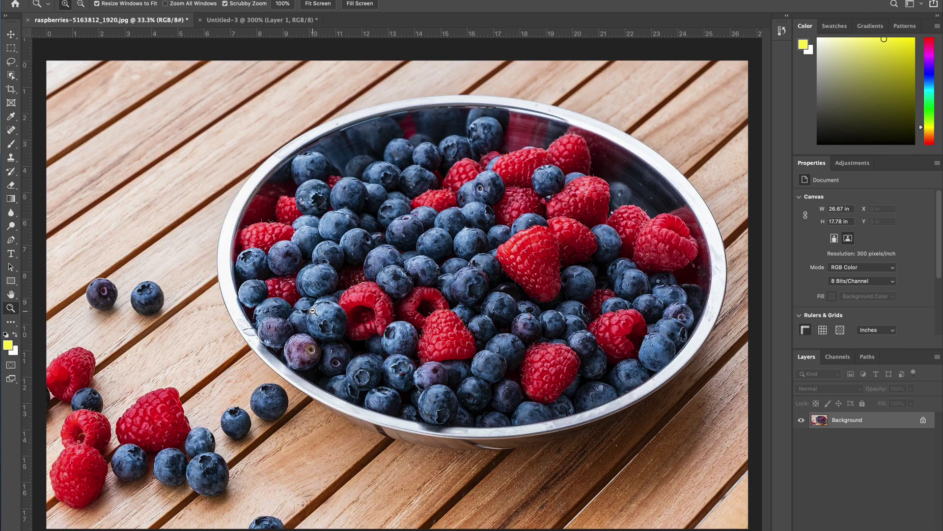
{"action": "left_click", "coordinate": [312, 311], "text": "alt"}
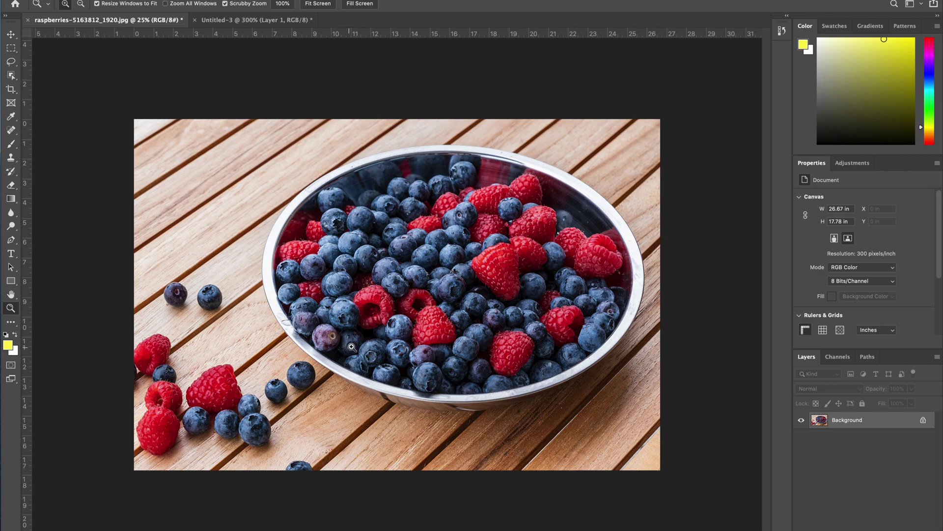
{"action": "left_click", "coordinate": [384, 335]}
{"action": "left_click_drag", "start_coordinate": [384, 335], "coordinate": [298, 305]}
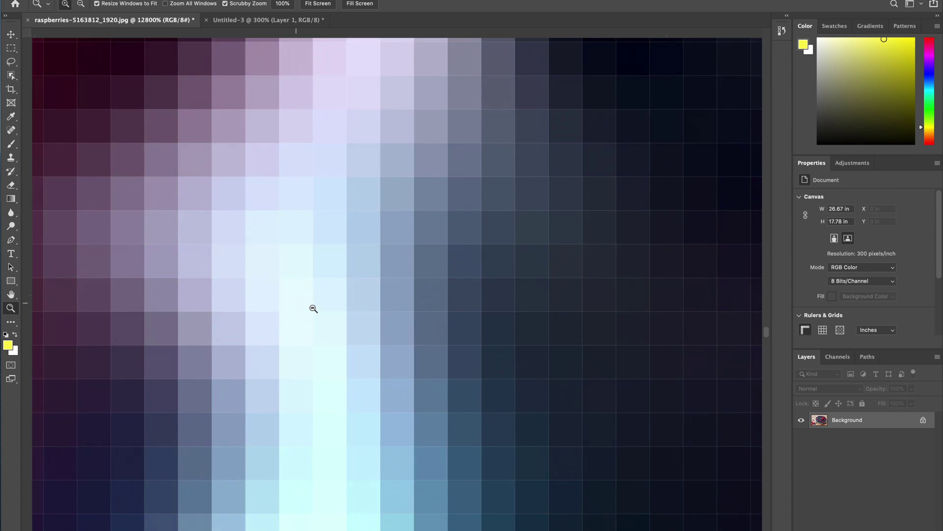
{"action": "mouse_move", "coordinate": [379, 325]}
{"action": "left_mouse_down"}
{"action": "mouse_move", "coordinate": [291, 302]}
{"action": "mouse_move", "coordinate": [390, 316]}
{"action": "left_mouse_up"}
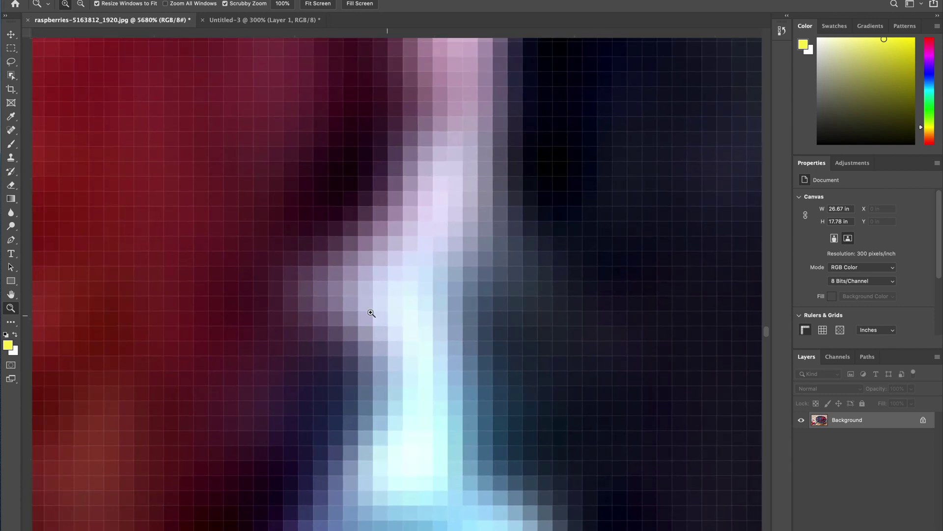
{"action": "left_click", "coordinate": [285, 292], "text": "alt"}
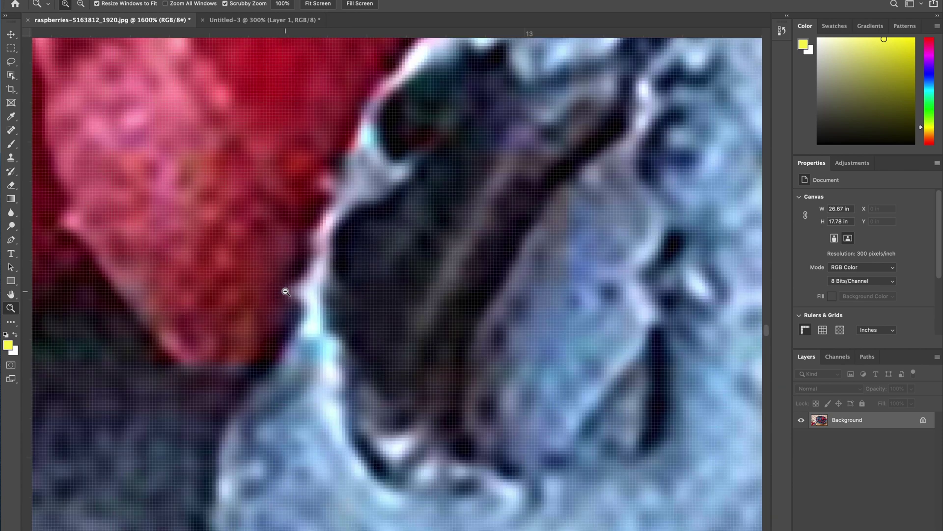
{"action": "left_click", "coordinate": [285, 292], "text": "alt"}
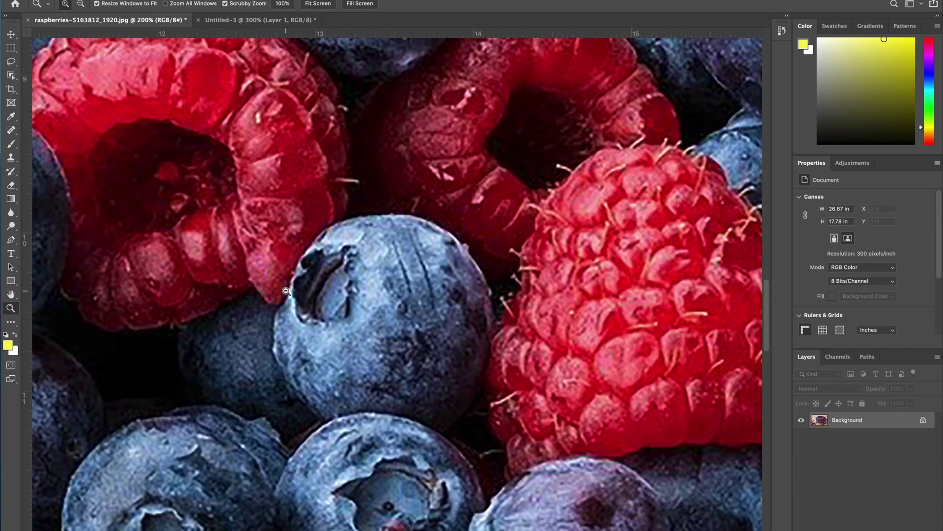
{"action": "key", "text": "super+z"}
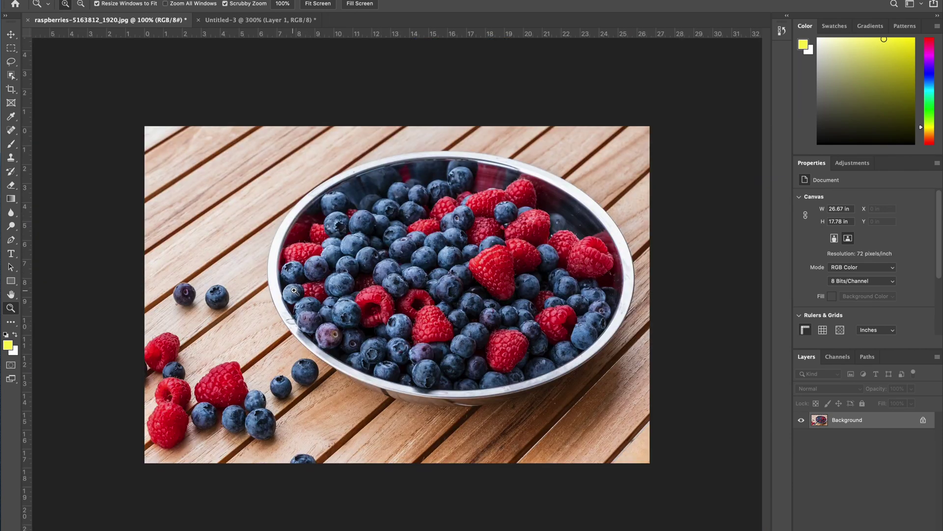
- Reopen Image Size showing 1920 × 1280 px at 72 pixels/inch and select the Resolution value
{"action": "left_click", "coordinate": [130, 0]}
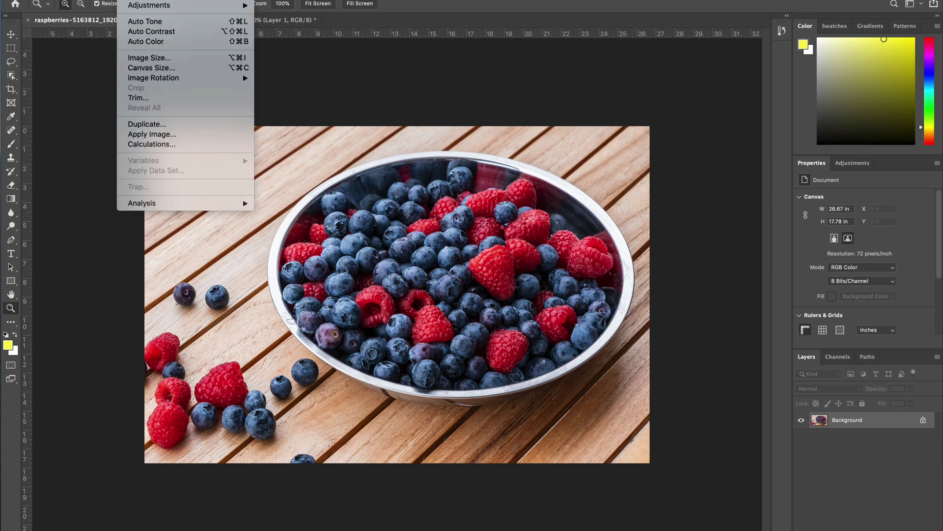
{"action": "key", "text": "Escape"}
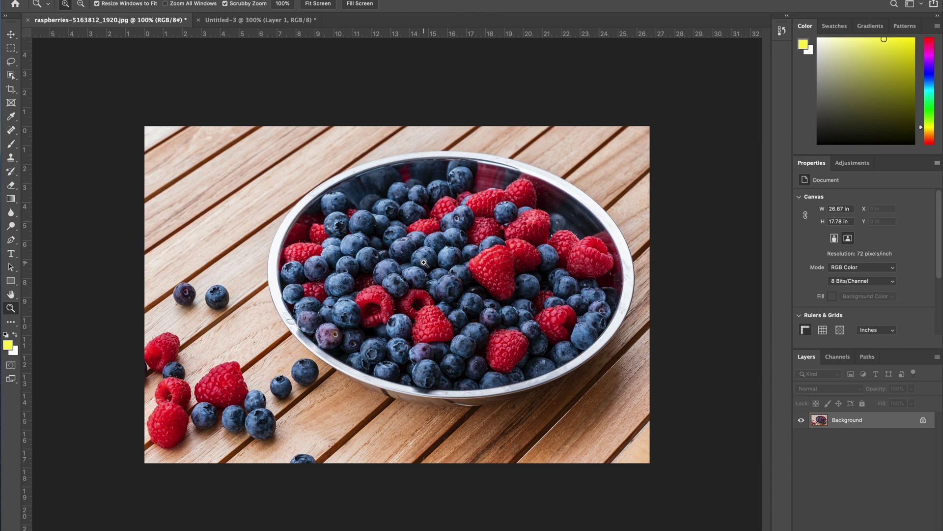
{"action": "left_click", "coordinate": [132, 0]}
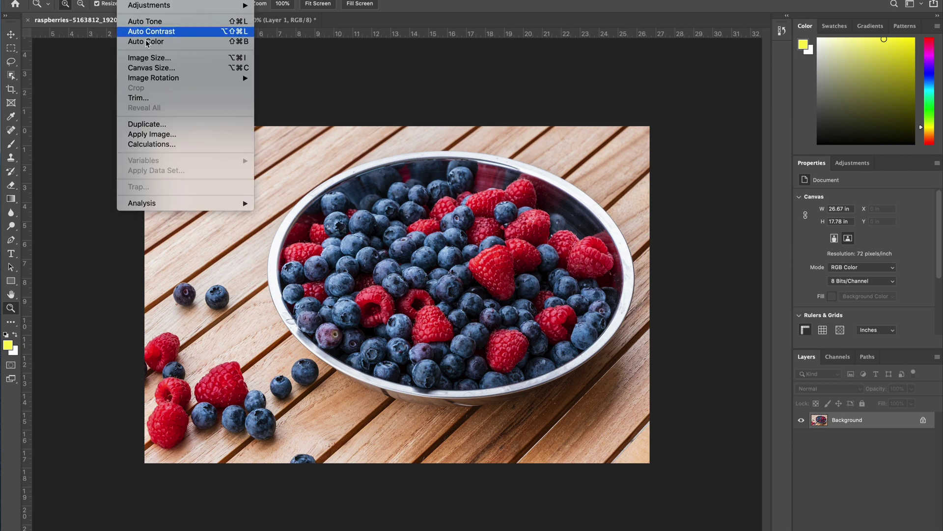
{"action": "left_click", "coordinate": [149, 58]}
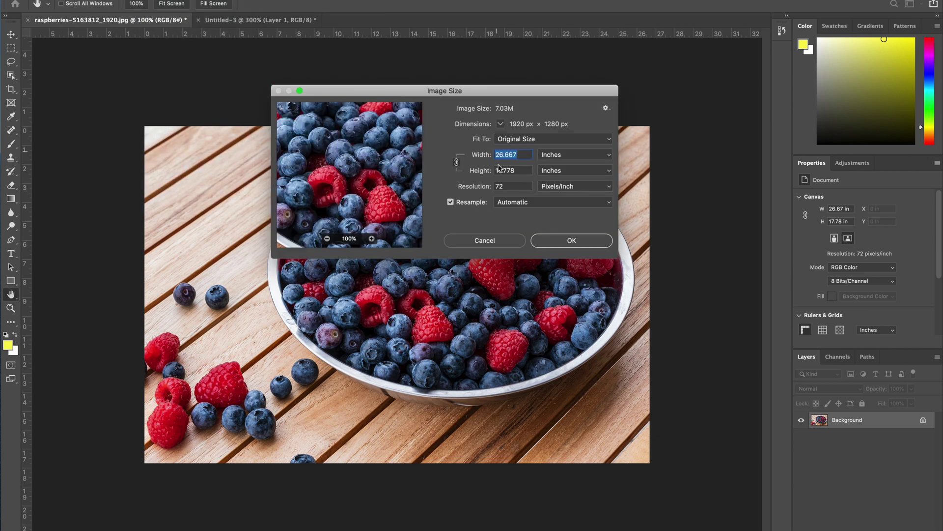
{"action": "double_click", "coordinate": [519, 186]}
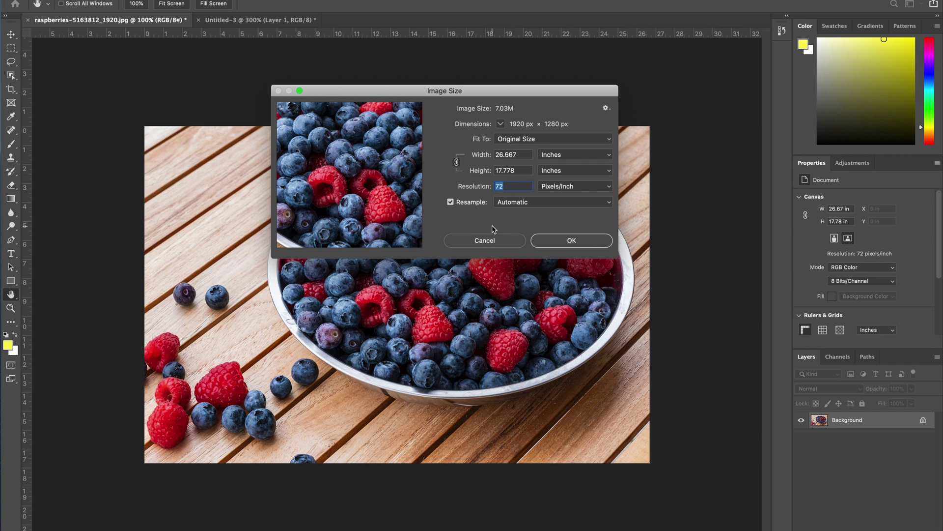